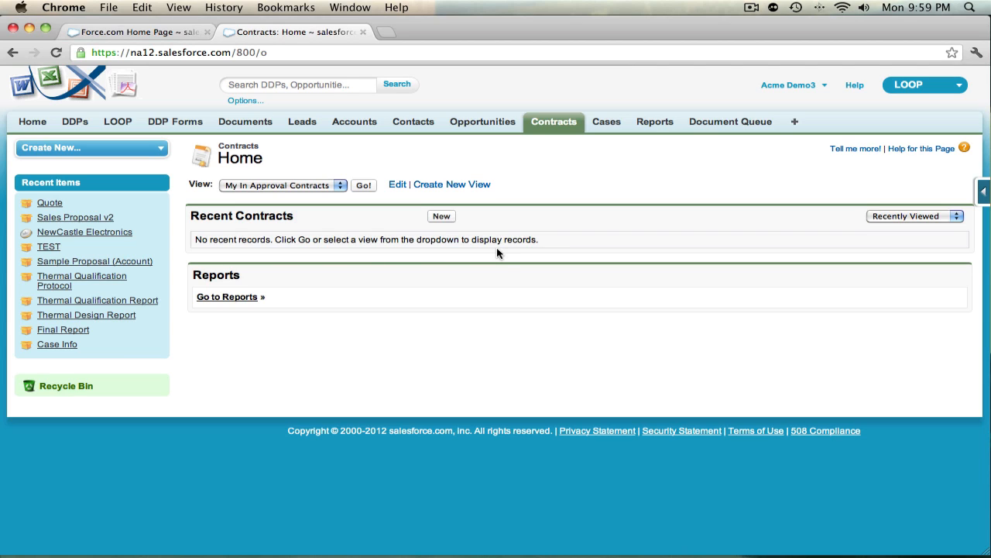
# List all DDPs in the source org.
pyautogui.click(66, 125)
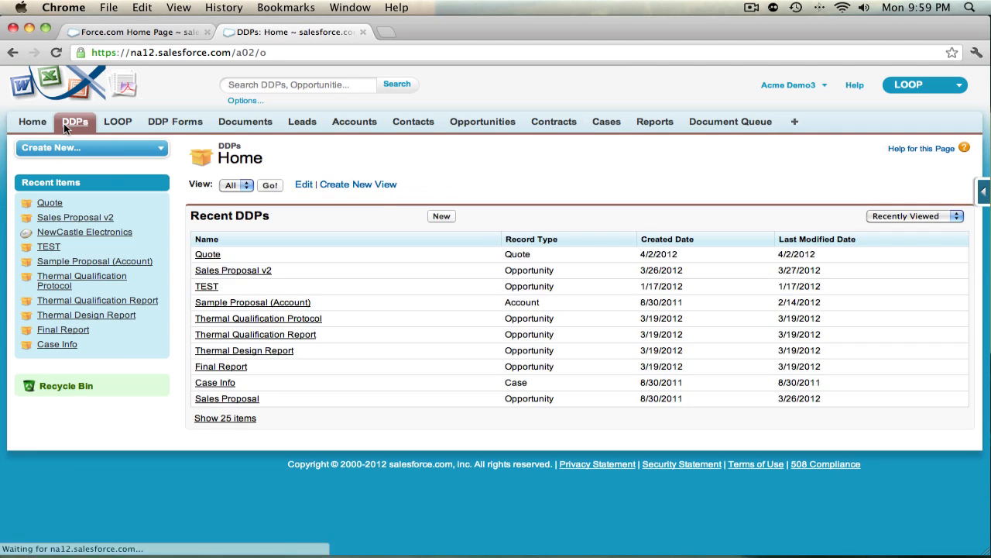
pyautogui.click(268, 187)
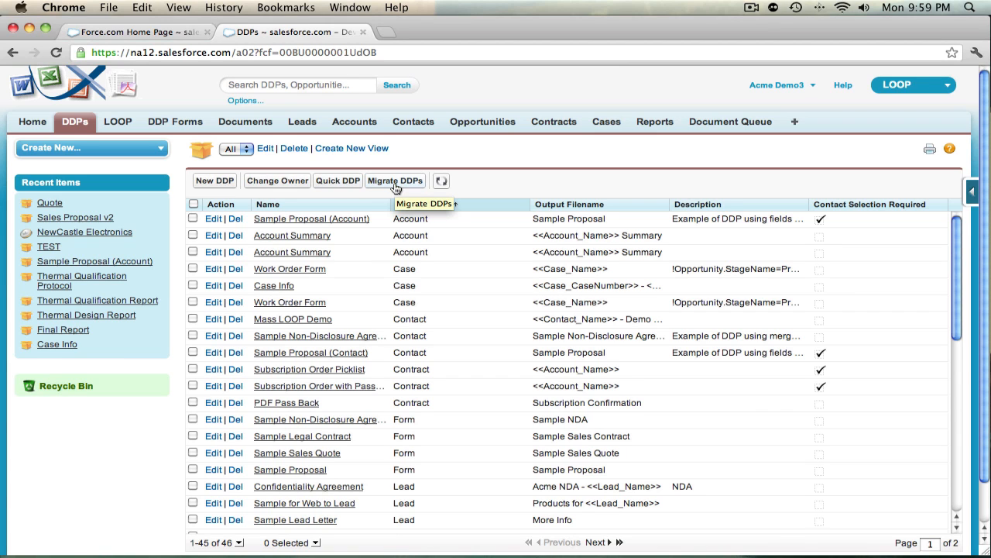
# In the destination org, switch to the LOOP app and list all of its DDPs.
pyautogui.click(154, 32)
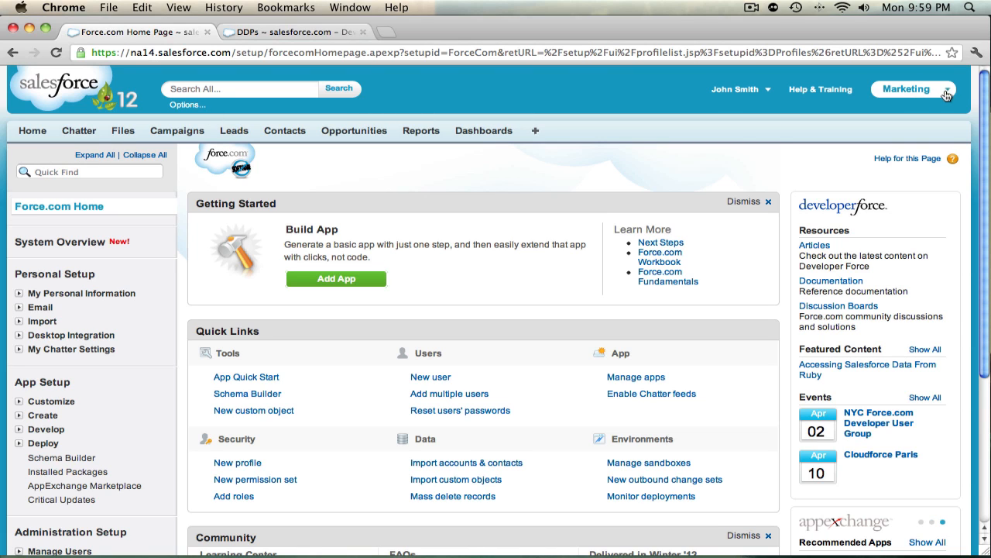
pyautogui.click(906, 93)
pyautogui.click(876, 270)
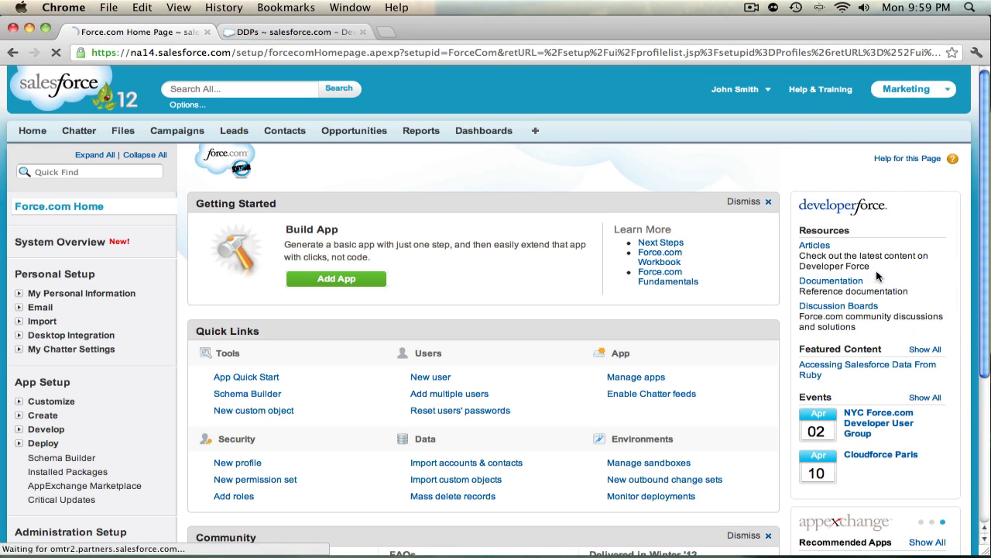
pyautogui.click(148, 125)
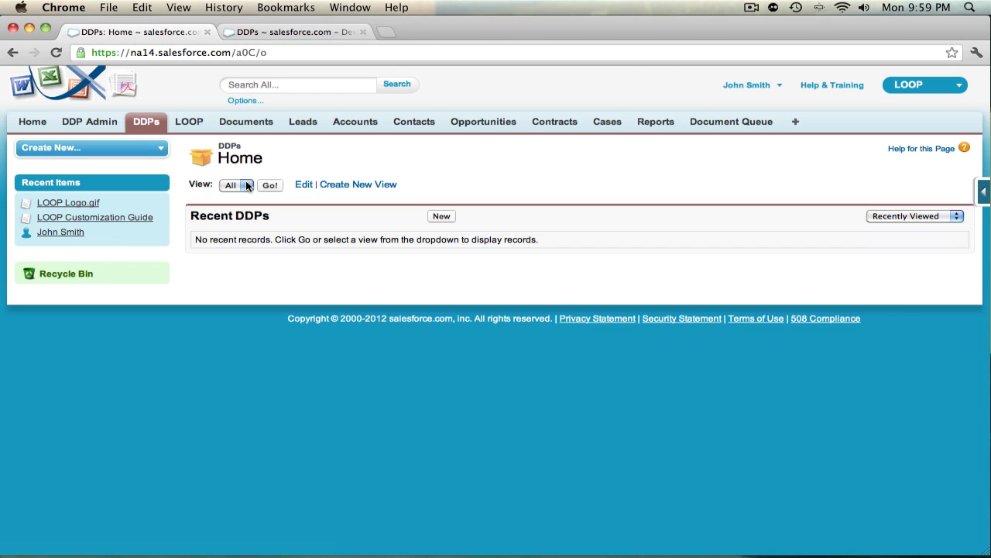
pyautogui.click(269, 187)
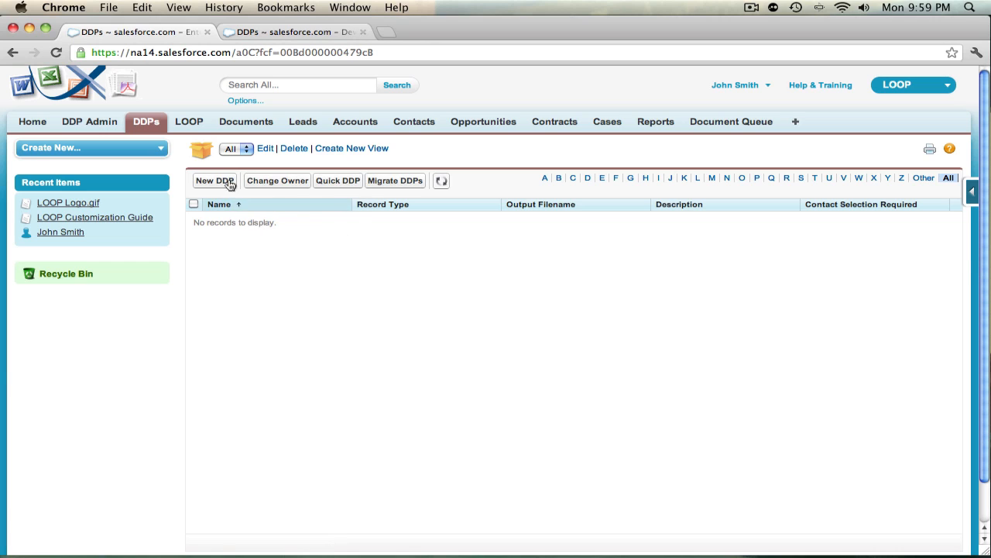
# Compare the DDP lists of the source and destination orgs and return to the source org.
pyautogui.click(297, 32)
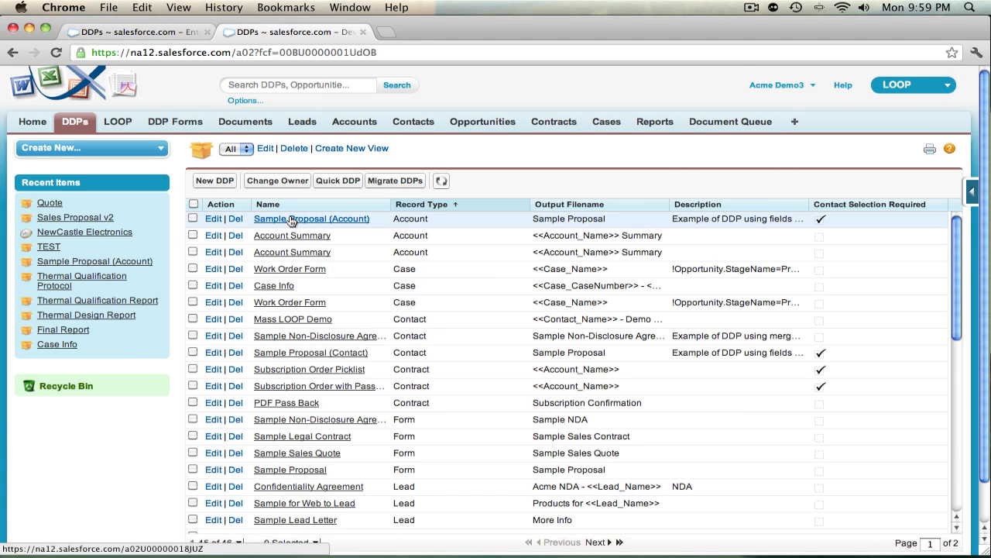
pyautogui.click(157, 34)
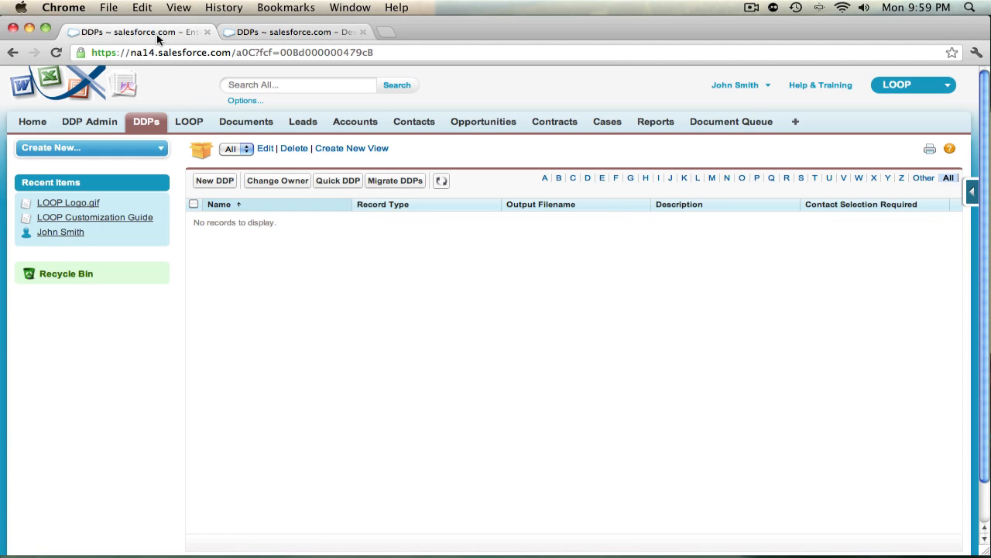
pyautogui.click(278, 30)
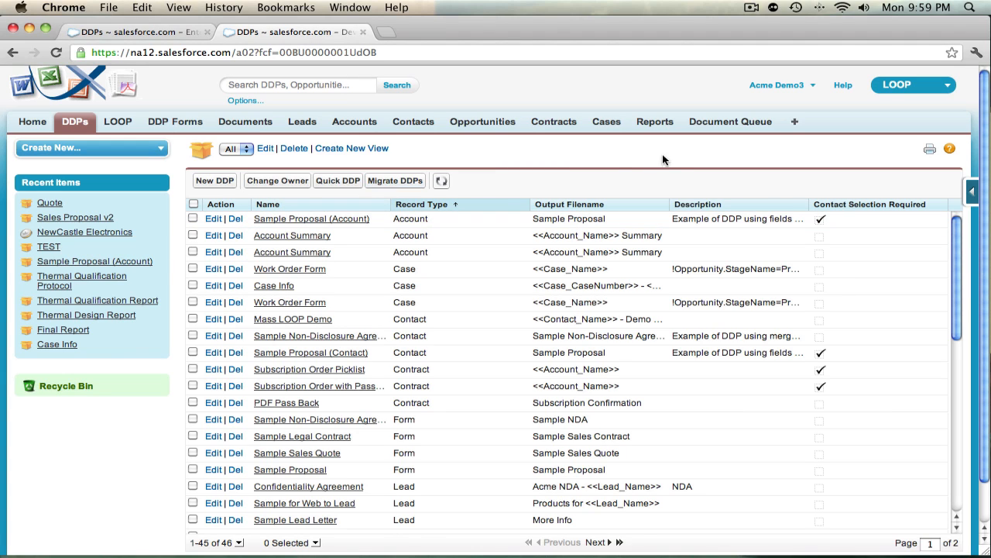
# In the source org's setup, open the DDPs List View search layout of the DDP custom object for editing.
pyautogui.click(769, 87)
pyautogui.click(768, 130)
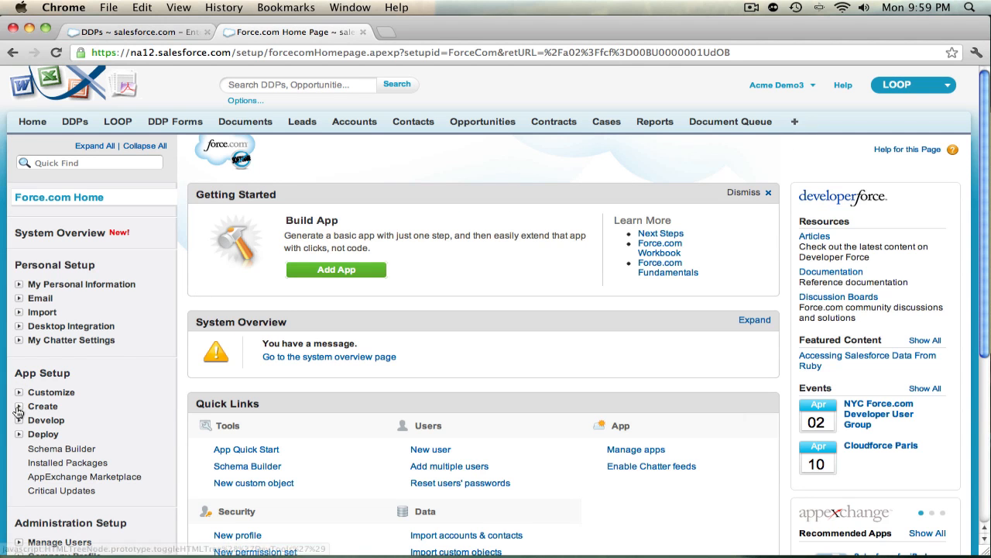
pyautogui.click(19, 411)
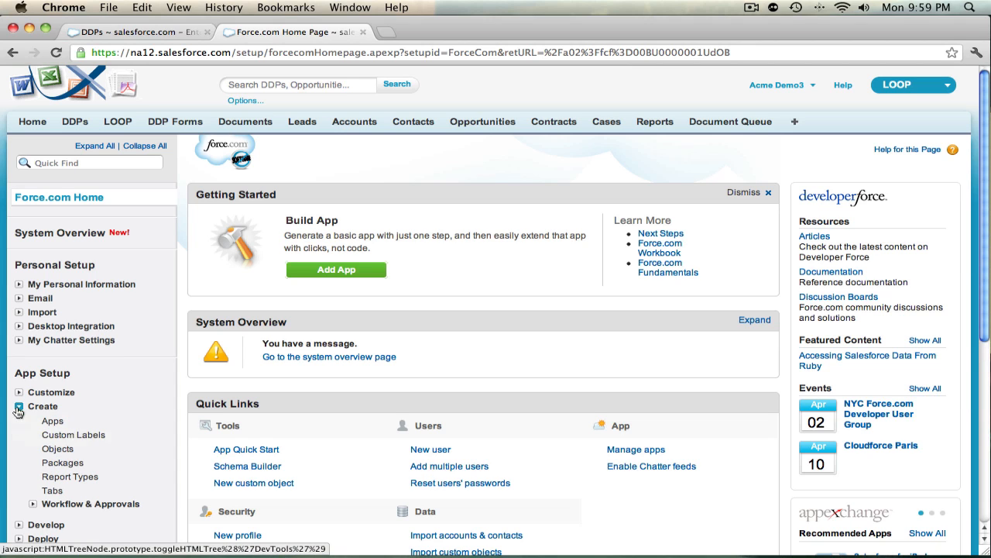
pyautogui.click(52, 452)
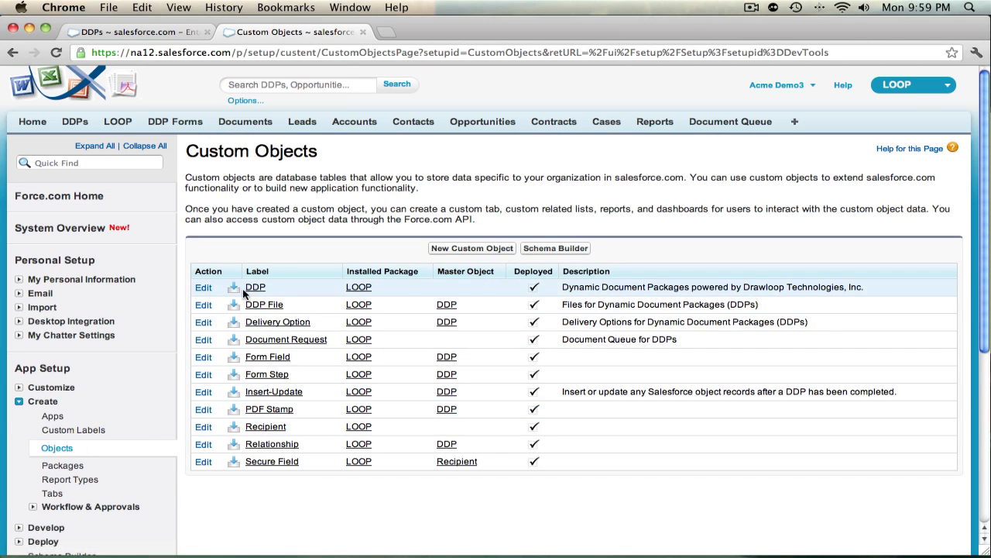
pyautogui.click(257, 287)
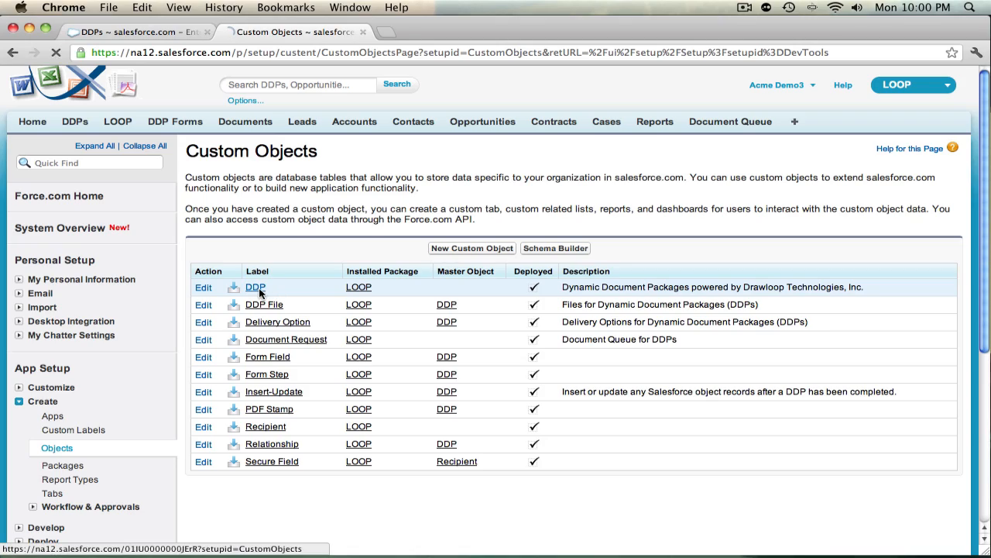
pyautogui.scroll(-15, 264, 292)
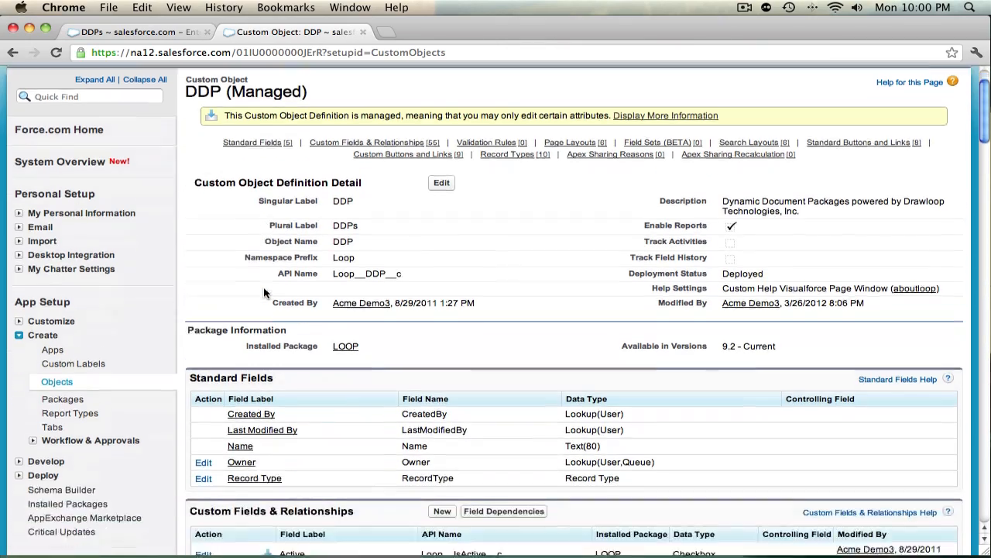
pyautogui.scroll(-20, 264, 292)
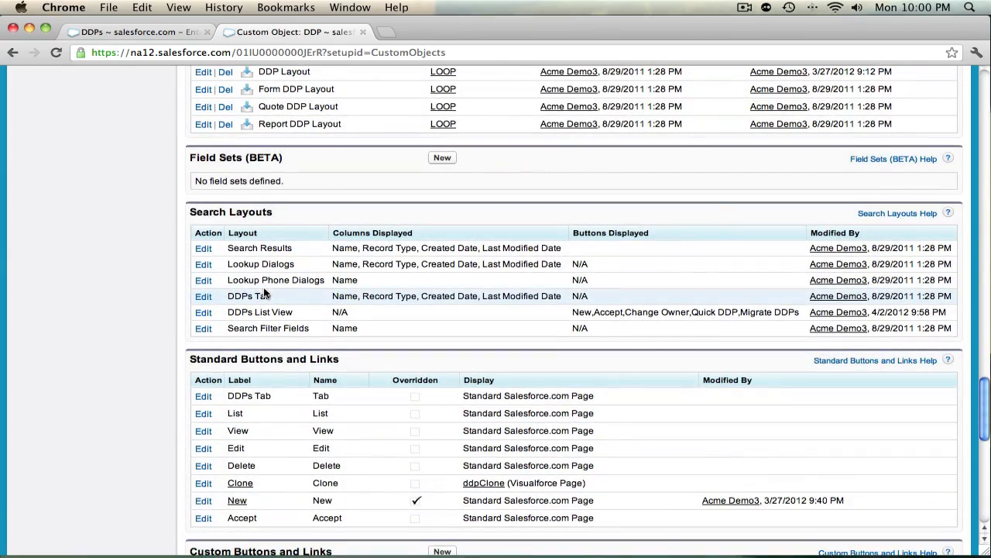
pyautogui.click(201, 314)
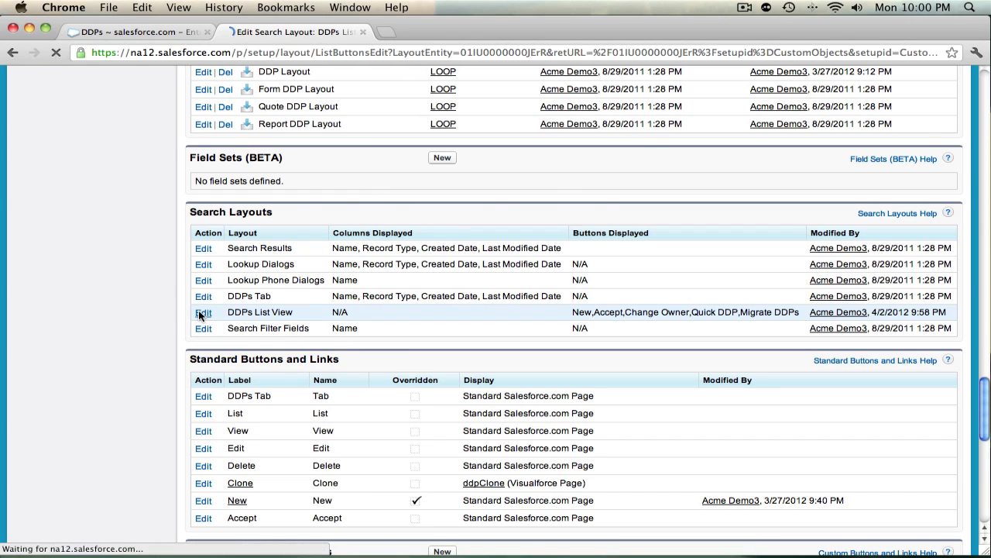
# Remove the Migrate DDPs custom button from the selected buttons, add it back, and save the layout.
pyautogui.click(331, 368)
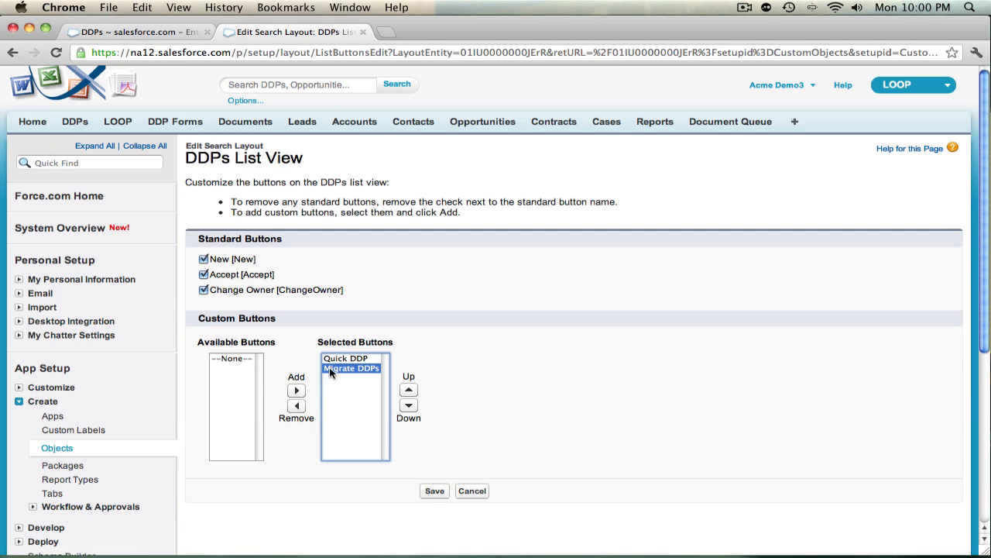
pyautogui.click(298, 407)
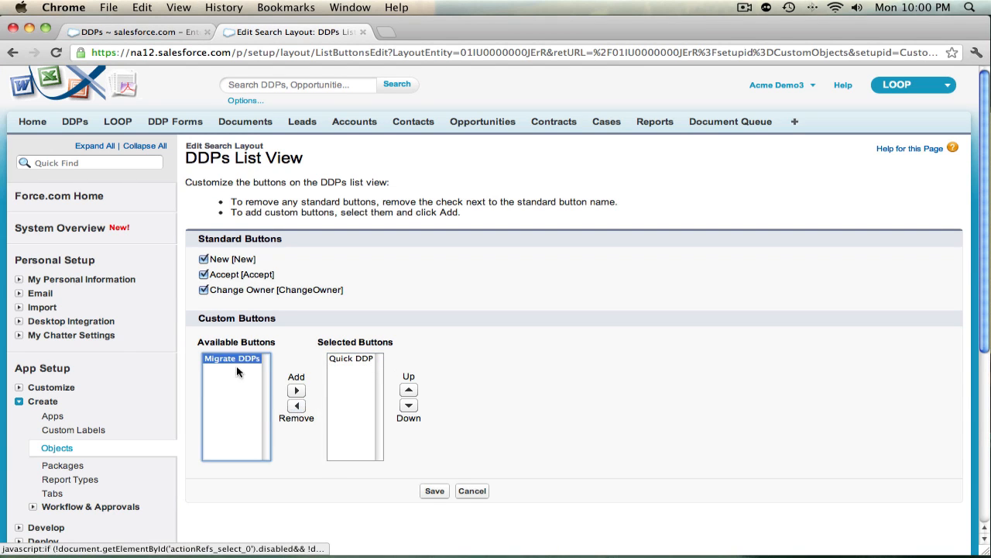
pyautogui.click(297, 390)
pyautogui.click(436, 492)
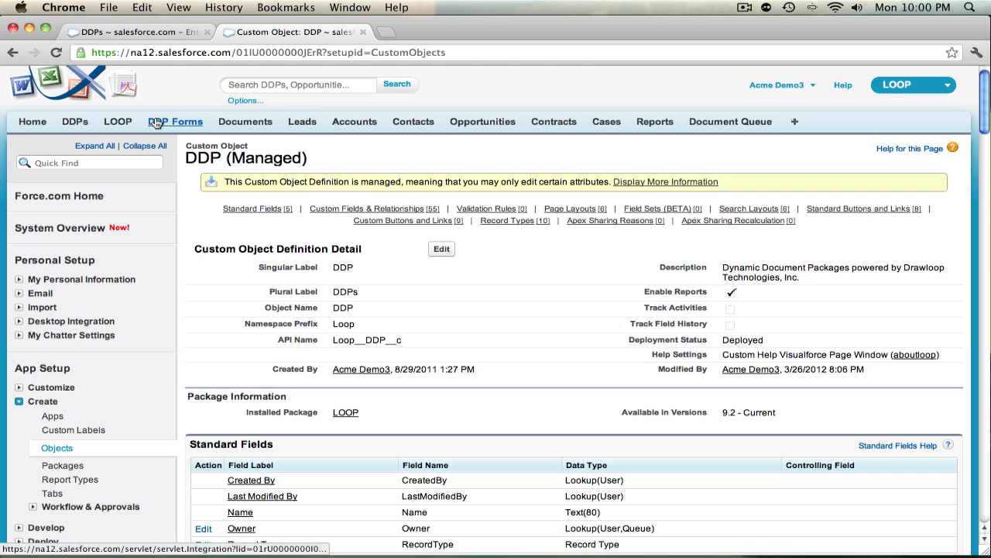
# Select Sample Proposal (Account) in the list of all DDPs and start its migration.
pyautogui.click(72, 124)
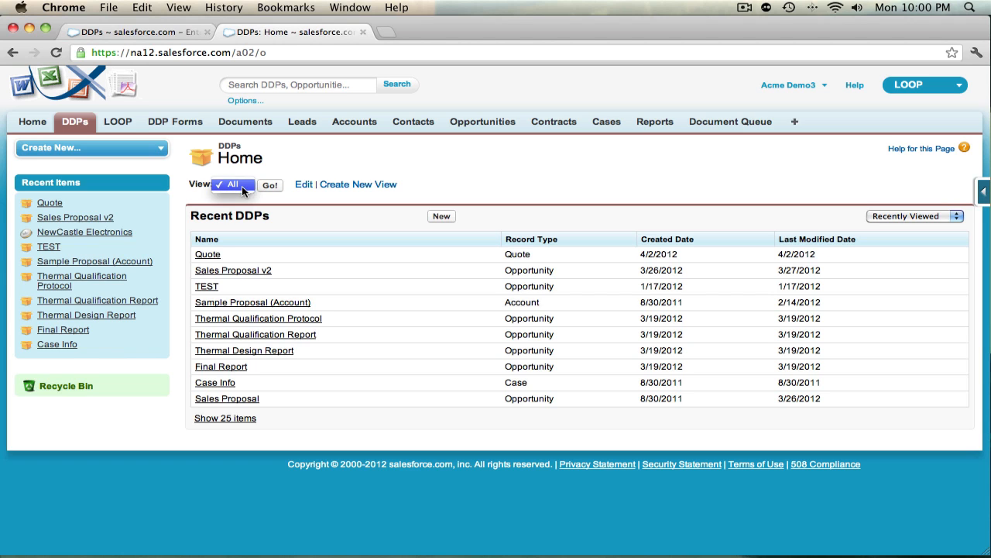
pyautogui.click(241, 186)
pyautogui.click(276, 187)
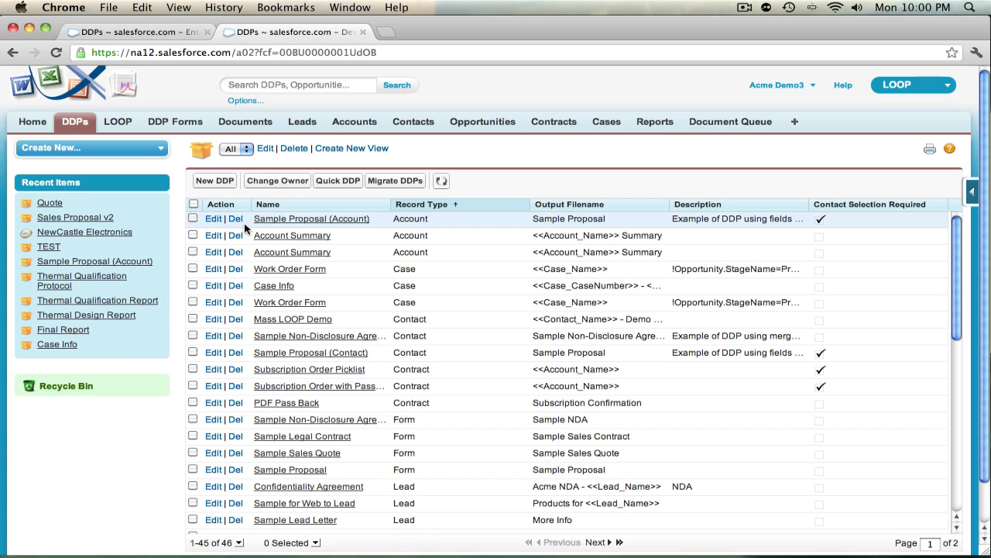
pyautogui.click(192, 219)
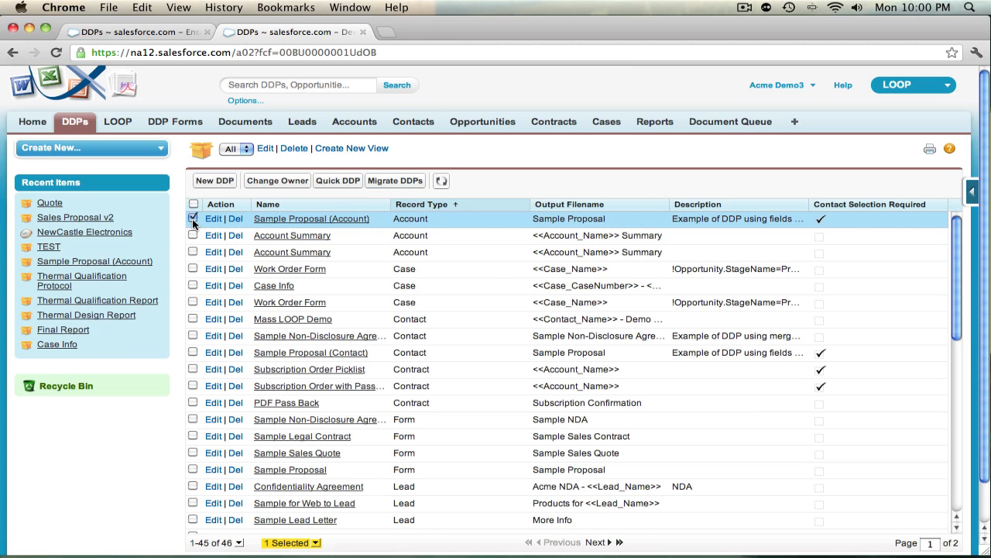
pyautogui.click(389, 183)
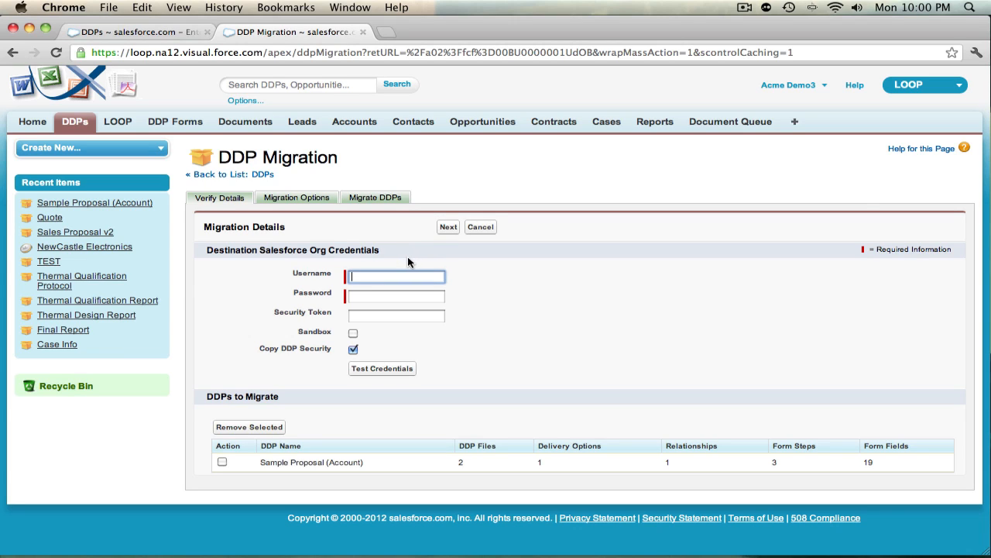
# Enter the destination org's username and account password, leave the security token blank, and test the credentials.
pyautogui.write('supp')
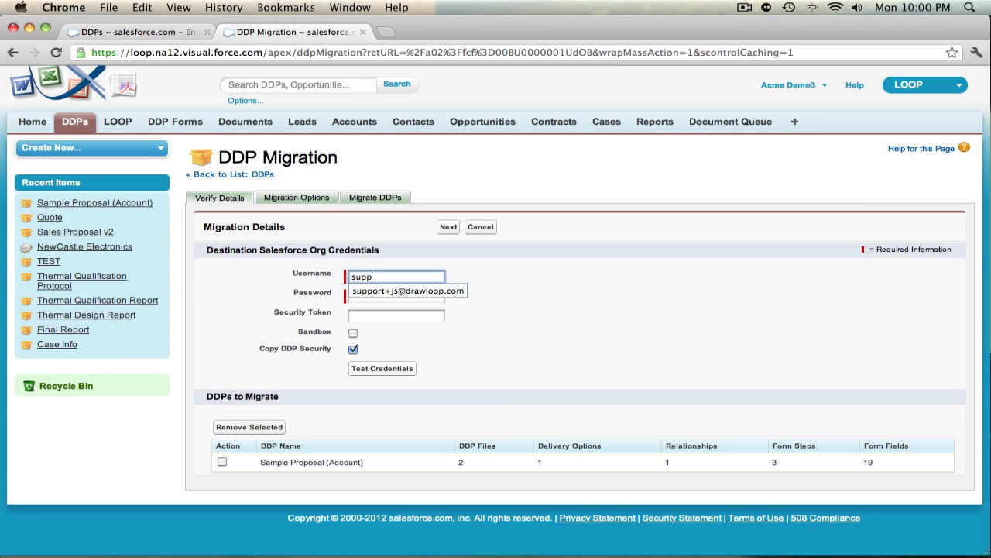
pyautogui.press('Down')
pyautogui.press('Tab')
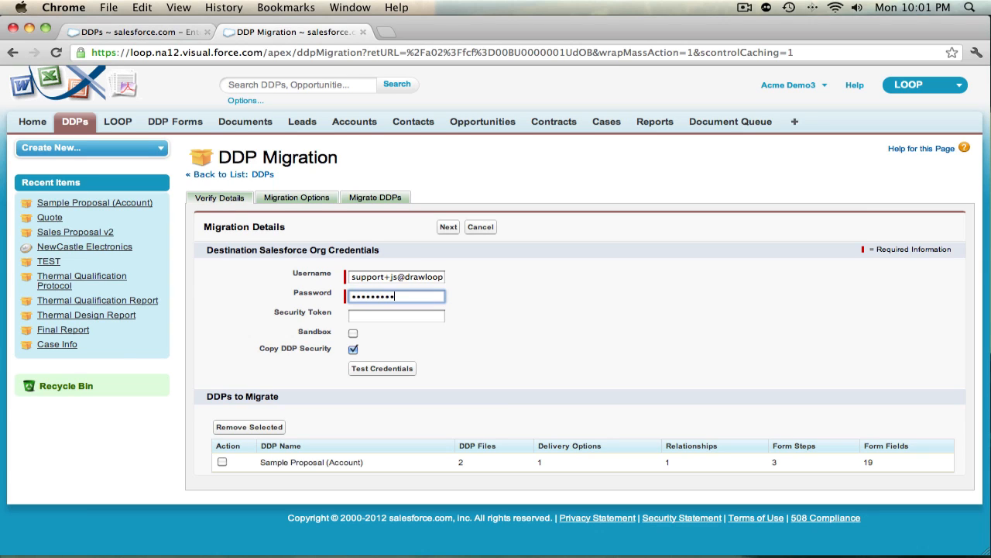
pyautogui.click(361, 319)
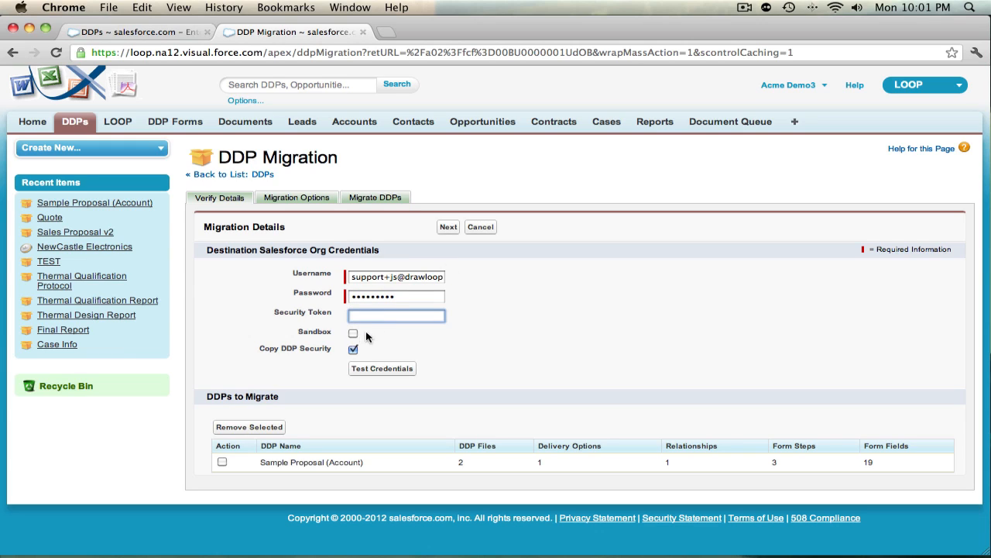
pyautogui.click(381, 370)
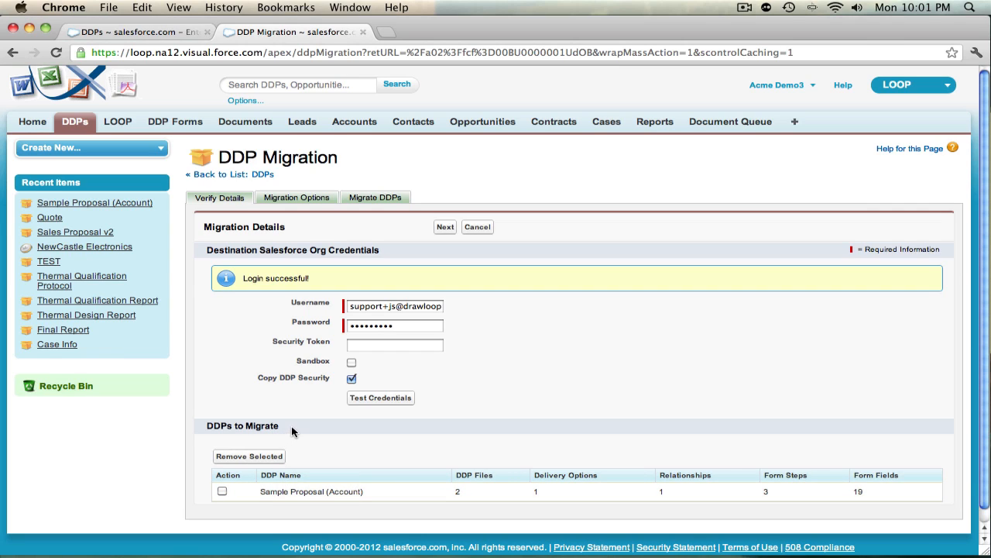
# Set the migration's destination folder to LOOP Files and run the migration.
pyautogui.click(445, 228)
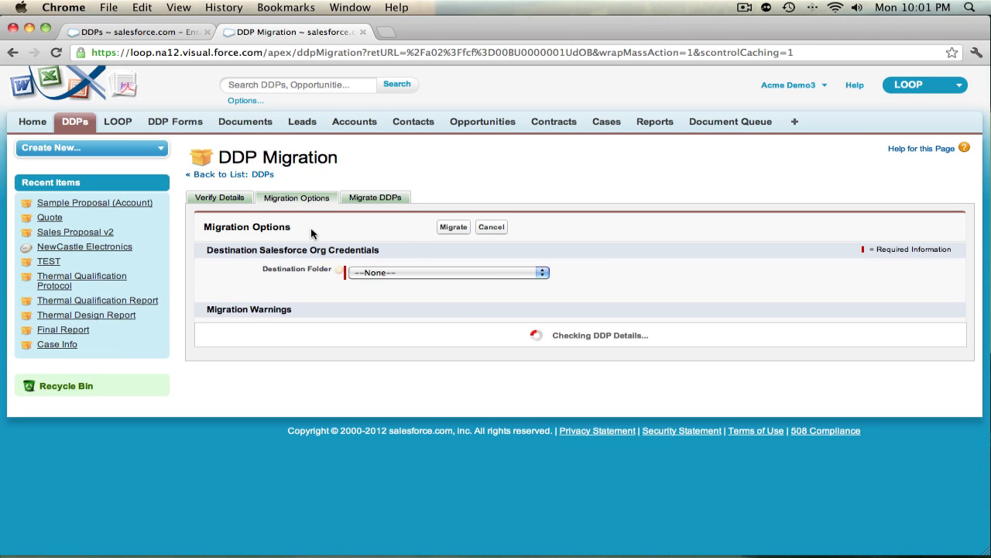
pyautogui.click(399, 272)
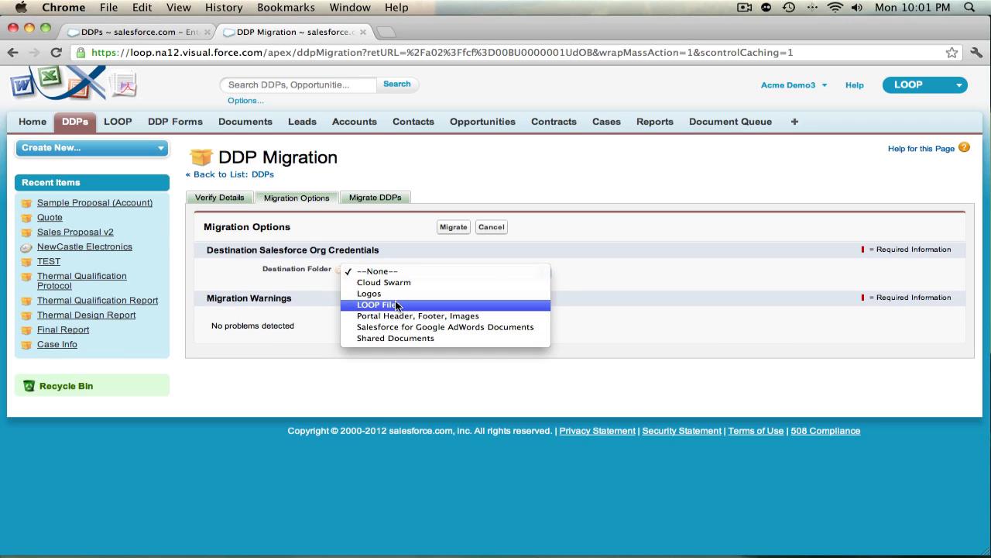
pyautogui.click(397, 306)
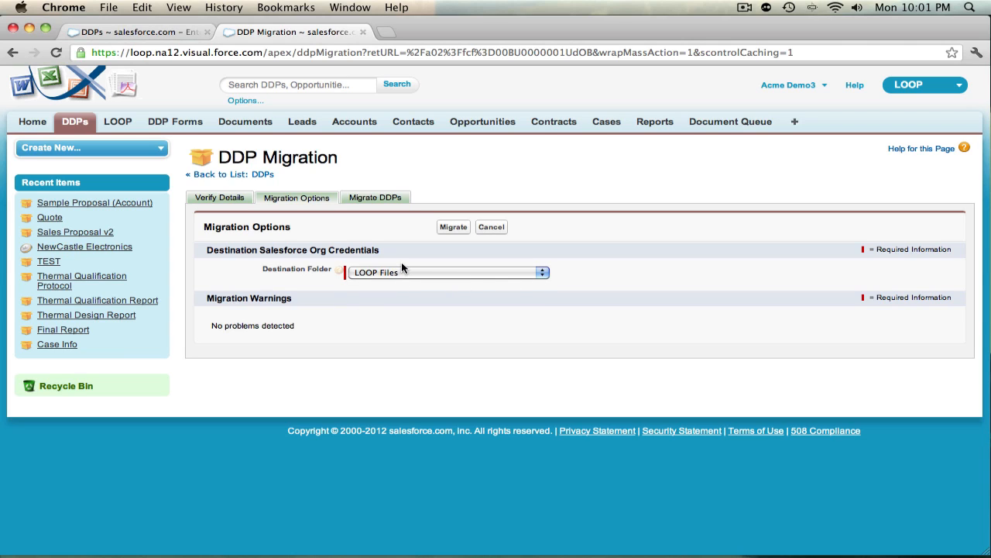
pyautogui.click(447, 232)
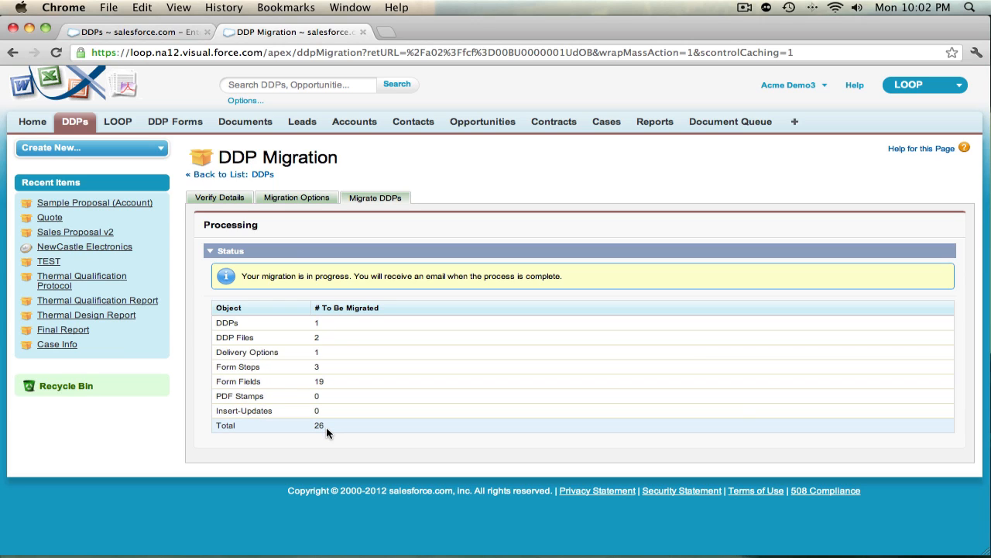
# Log out of the source org and close its page, leaving the destination org's DDP list refreshed.
pyautogui.click(35, 124)
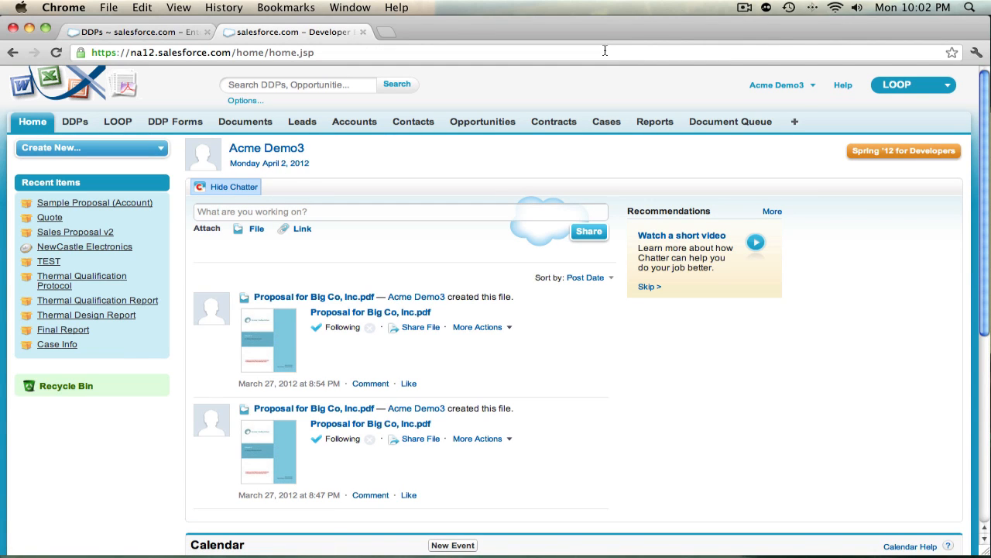
pyautogui.click(770, 84)
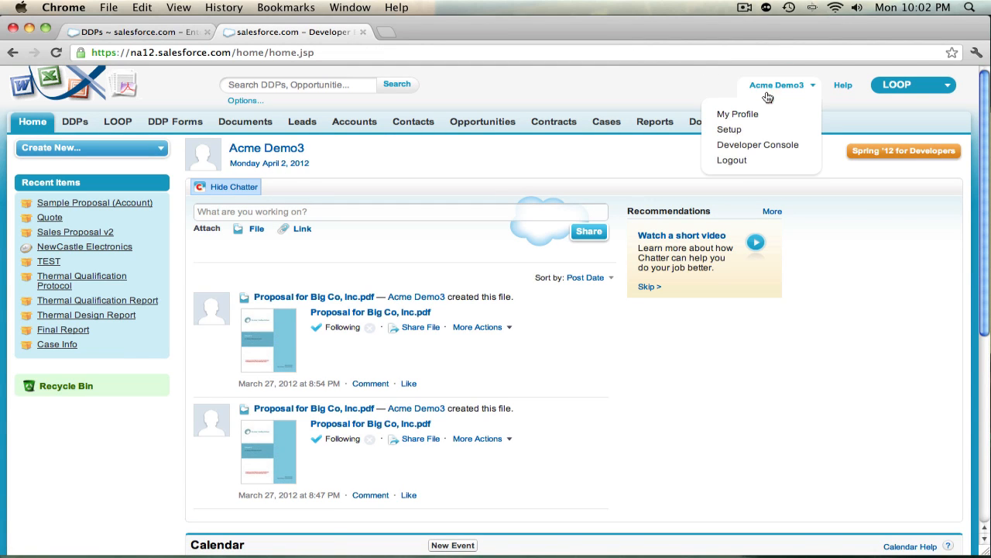
pyautogui.click(748, 166)
pyautogui.click(363, 32)
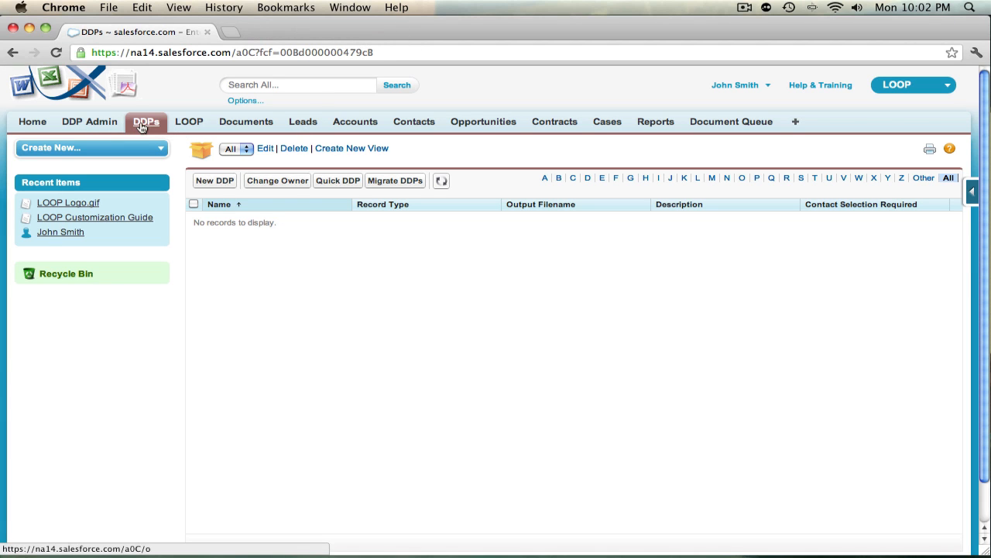
pyautogui.click(55, 53)
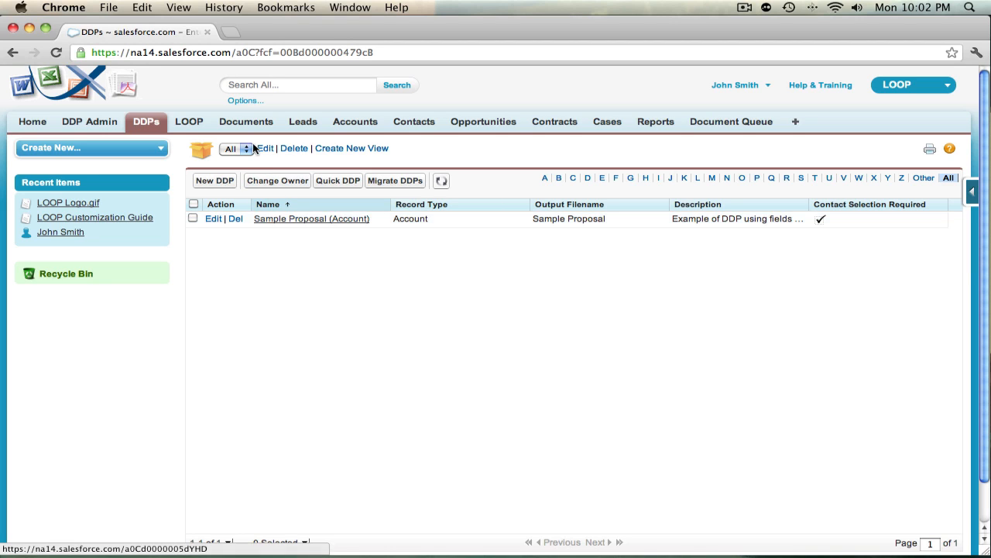
# Open the migrated Sample Proposal (Account) DDP and review its files, security settings, delivery options and relationships.
pyautogui.click(299, 220)
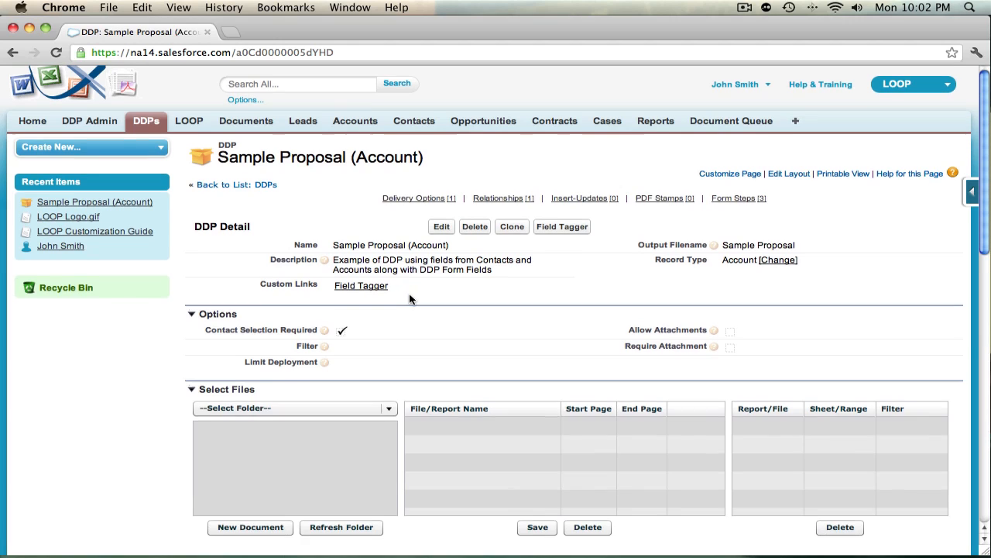
pyautogui.scroll(-5, 410, 299)
pyautogui.scroll(-4, 409, 299)
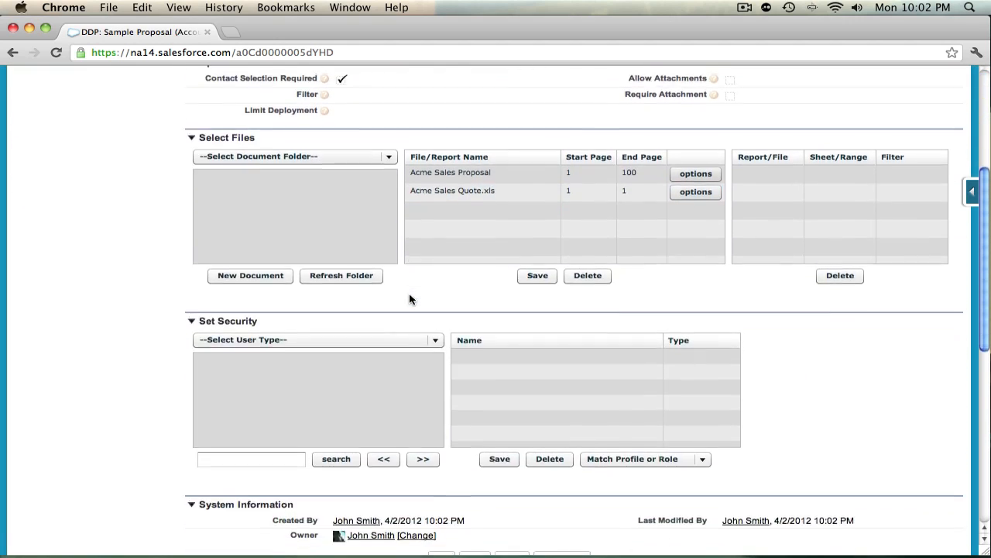
pyautogui.scroll(-8, 409, 299)
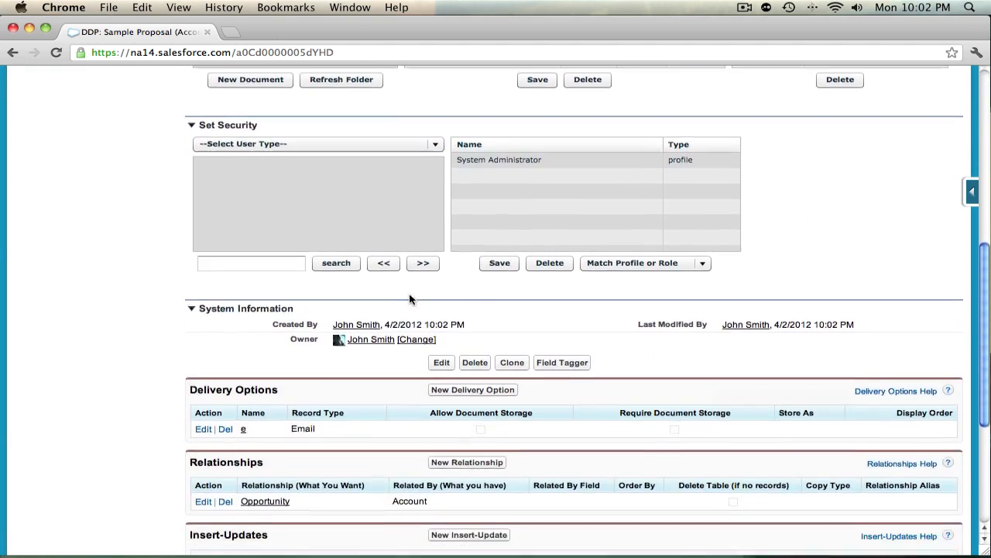
# Open the document record of Acme Sales Quote.xls from the DDP's selected files, check its details, and close it.
pyautogui.scroll(11, 410, 299)
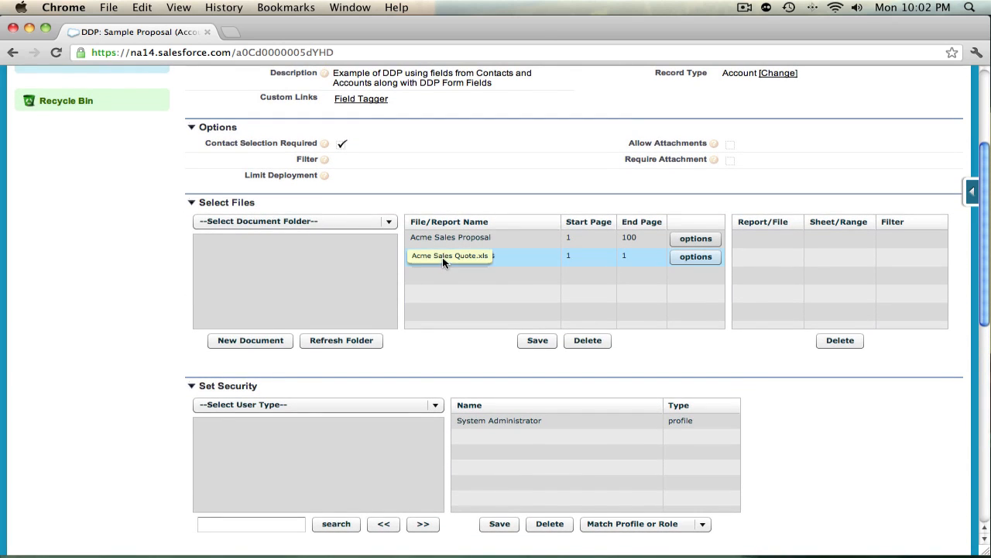
pyautogui.click(440, 259)
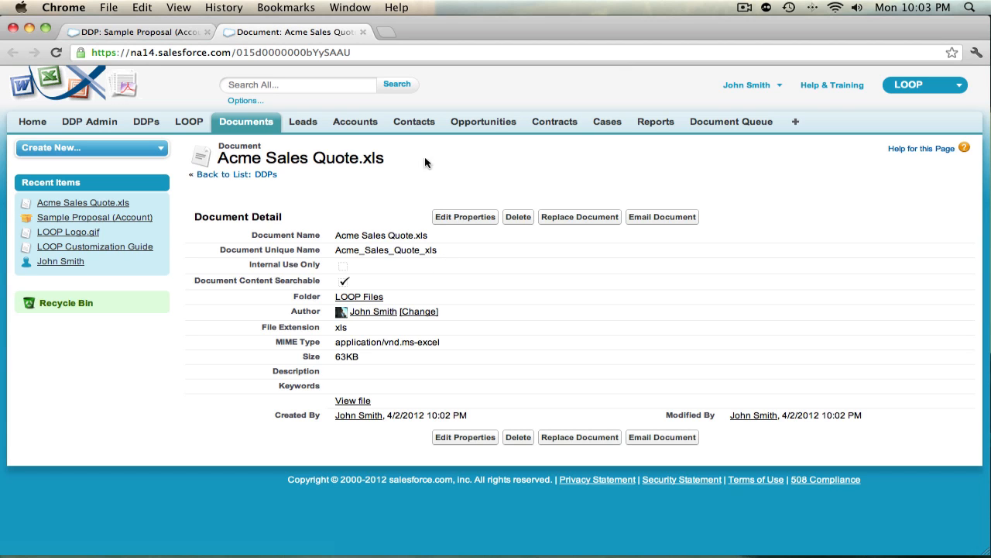
pyautogui.click(361, 31)
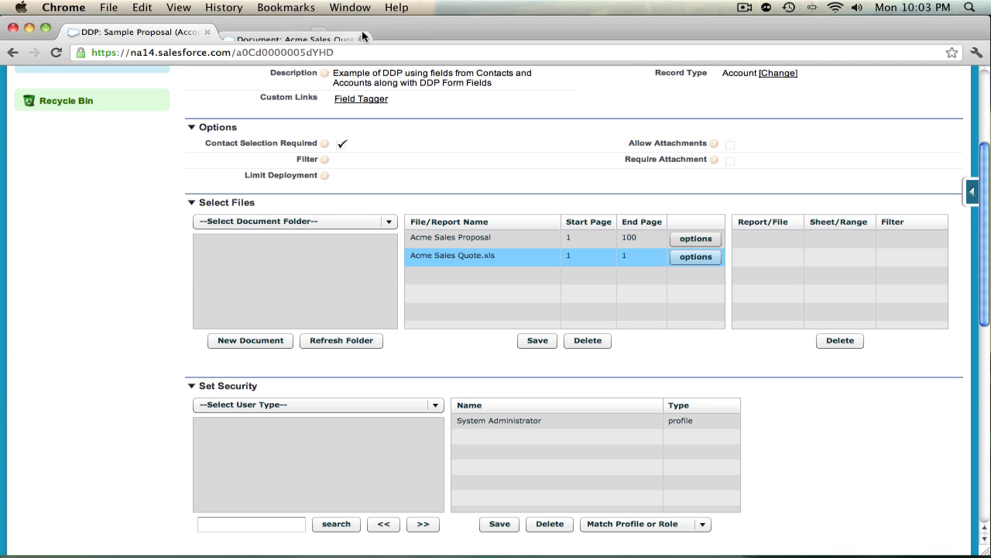
# Check the DDP's details and selected files, highlighting Acme Sales Proposal and Acme Sales Quote.xls in turn and ending on Acme Sales Proposal.
pyautogui.click(487, 244)
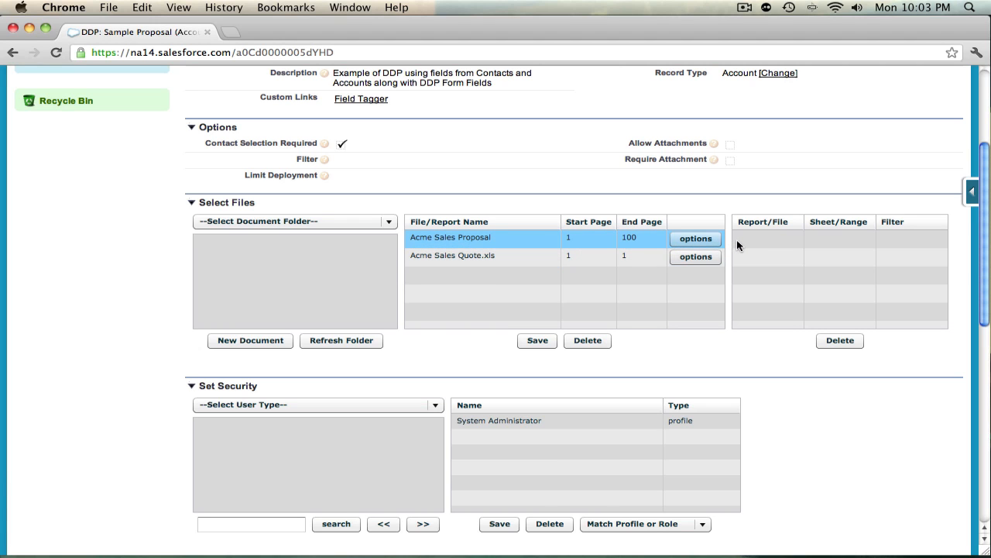
pyautogui.scroll(5, 751, 256)
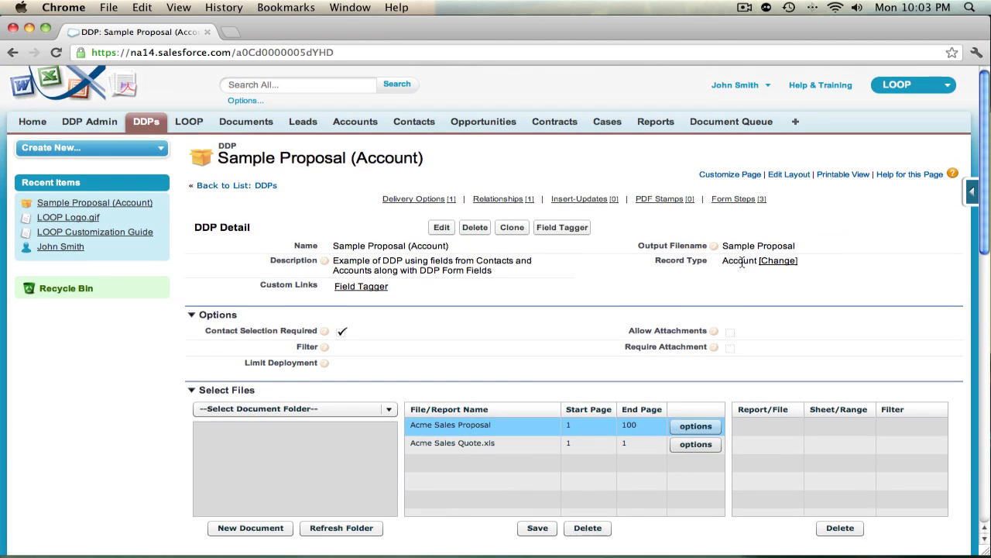
pyautogui.click(484, 447)
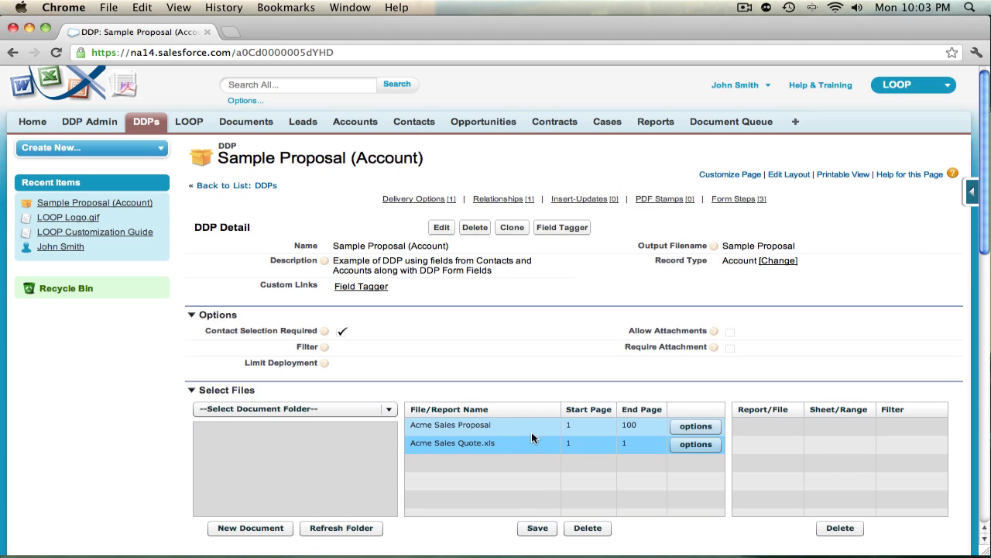
pyautogui.click(440, 428)
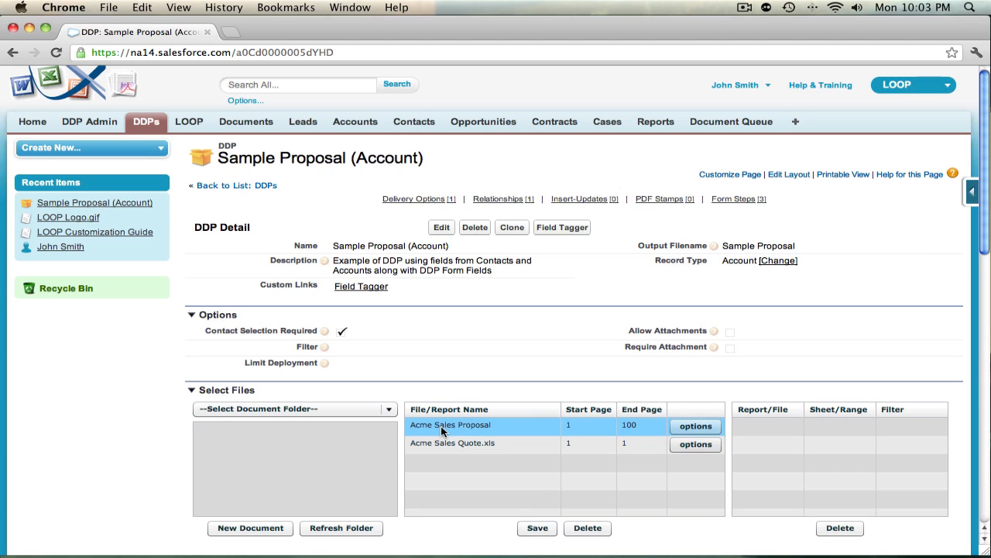